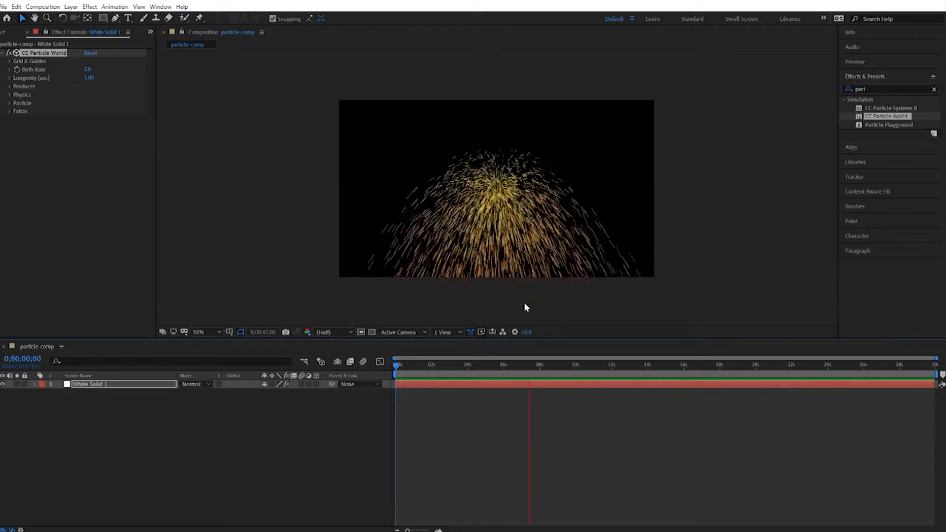
Return the playhead to the start of the composition and expand the CC Particle World Grid & Guides settings.
{"action": "left_click_drag", "start_coordinate": [545, 367], "coordinate": [398, 368]}
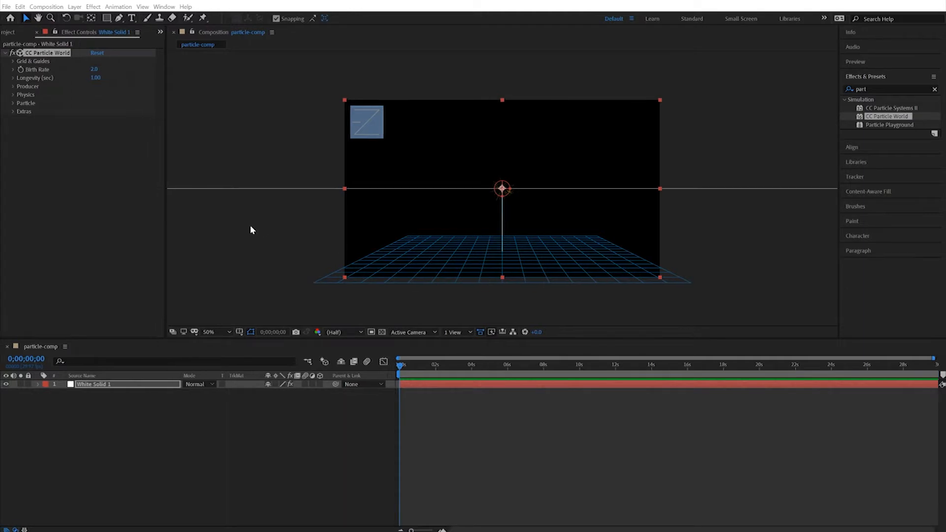
{"action": "left_click", "coordinate": [30, 62]}
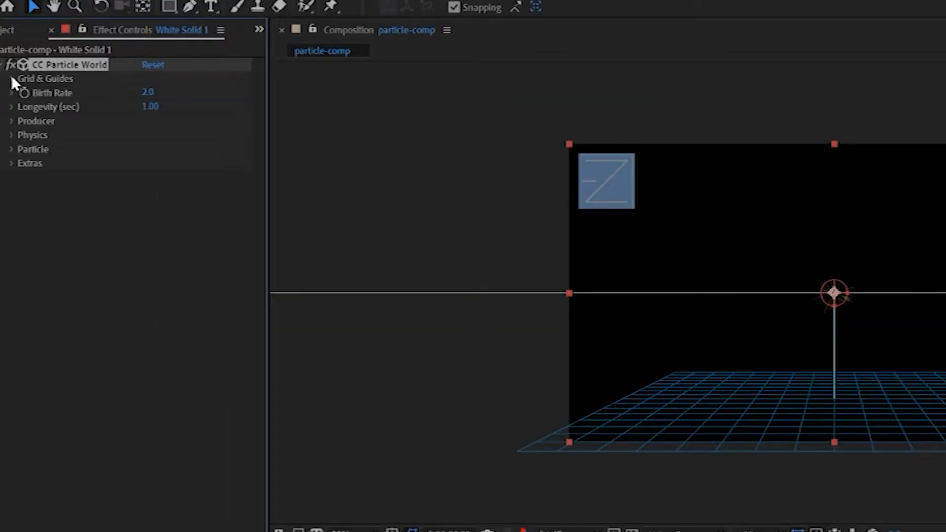
{"action": "left_click", "coordinate": [12, 61]}
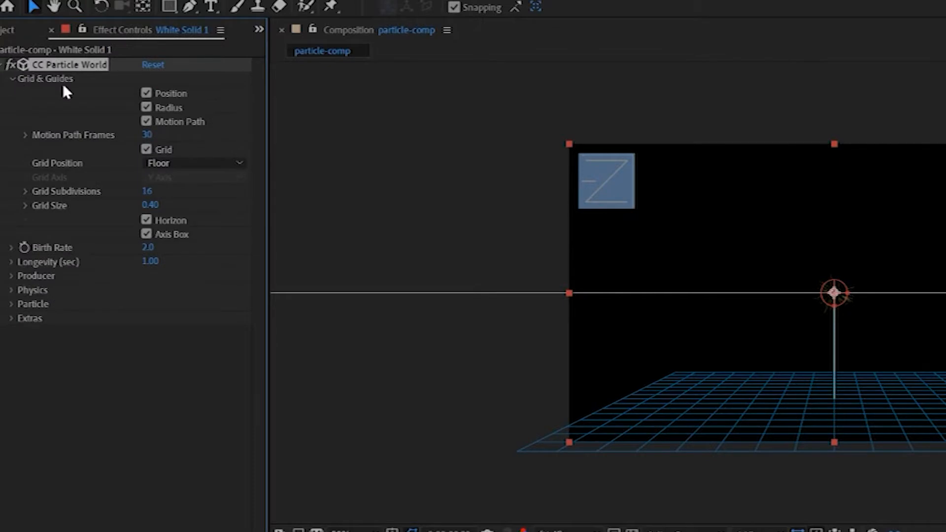
Toggle the floor grid off and back on to compare the view with and without it.
{"action": "left_click", "coordinate": [146, 150]}
{"action": "left_click", "coordinate": [146, 150]}
{"action": "left_click", "coordinate": [146, 150]}
{"action": "left_click", "coordinate": [146, 150]}
{"action": "left_click", "coordinate": [146, 151]}
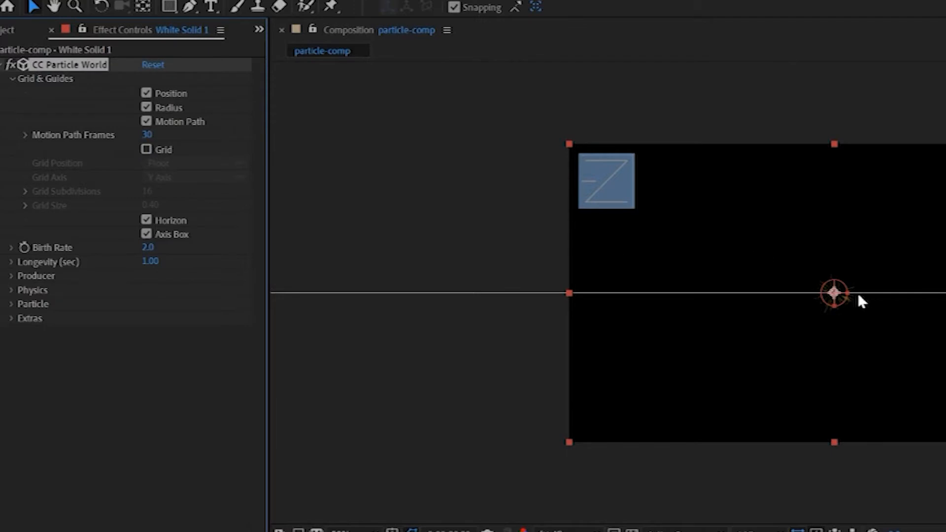
{"action": "left_click", "coordinate": [147, 150]}
Toggle the Position, Radius and Motion Path guides off and back on, leaving all three enabled.
{"action": "left_click", "coordinate": [146, 93]}
{"action": "left_click", "coordinate": [146, 92]}
{"action": "left_click", "coordinate": [145, 92]}
{"action": "left_click", "coordinate": [146, 92]}
{"action": "left_click", "coordinate": [146, 93]}
{"action": "left_click", "coordinate": [147, 108]}
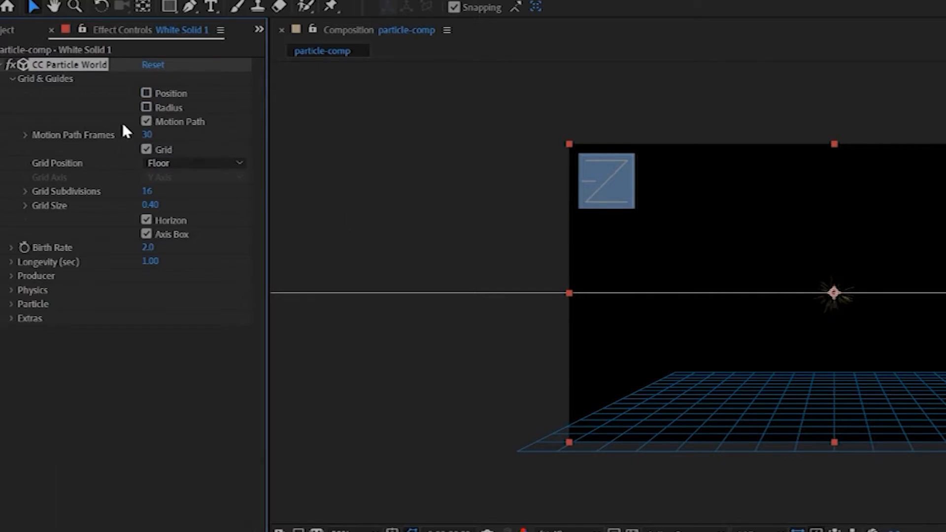
{"action": "left_click", "coordinate": [147, 122]}
{"action": "left_click", "coordinate": [146, 122]}
{"action": "left_click", "coordinate": [147, 106]}
{"action": "left_click", "coordinate": [144, 93]}
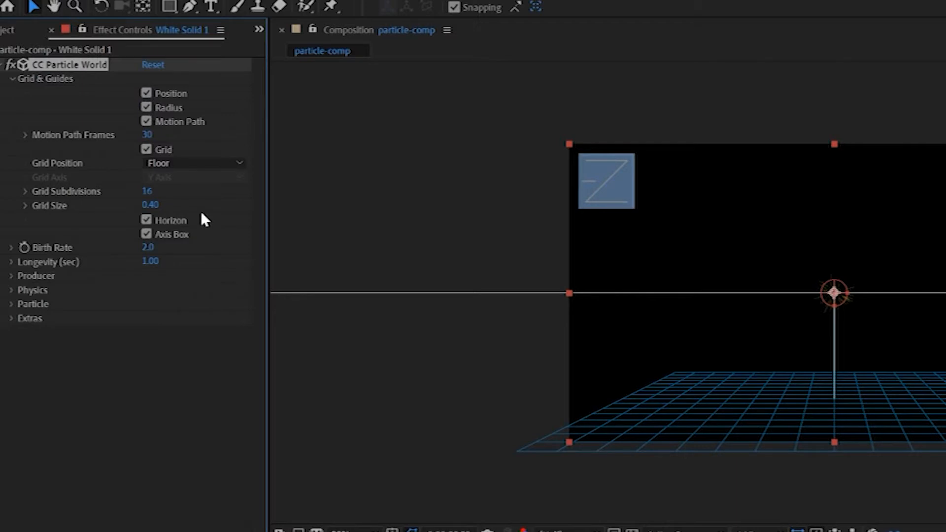
Set the Grid Subdivisions to 1 and collapse the Grid & Guides settings.
{"action": "left_click", "coordinate": [25, 191]}
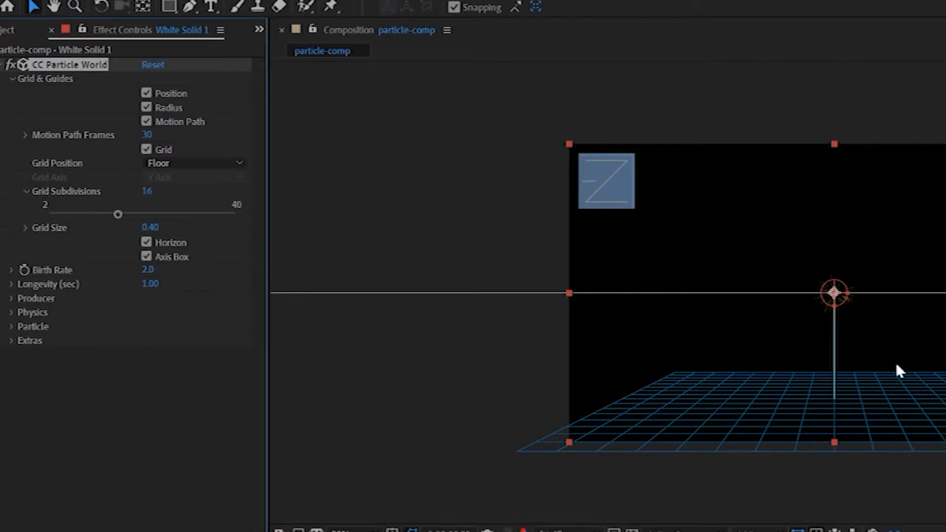
{"action": "left_click_drag", "start_coordinate": [148, 192], "coordinate": [122, 199]}
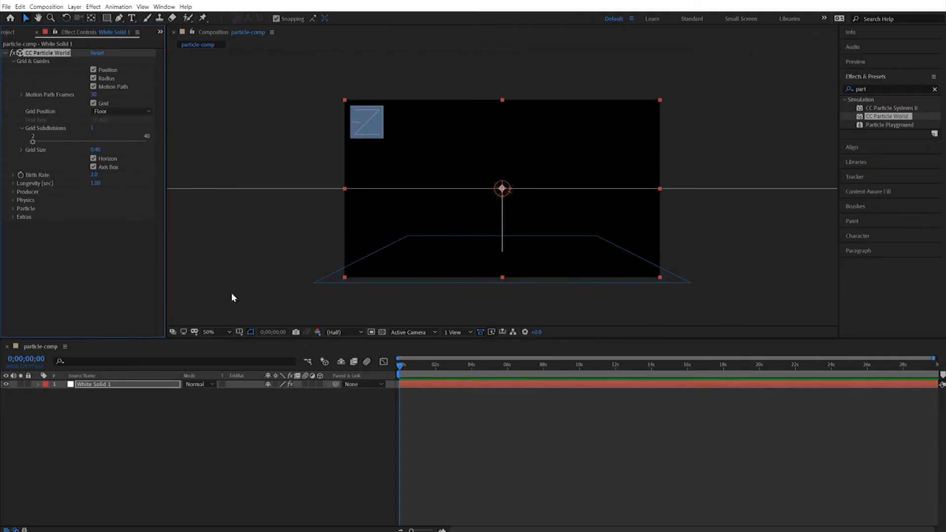
{"action": "left_click", "coordinate": [21, 128]}
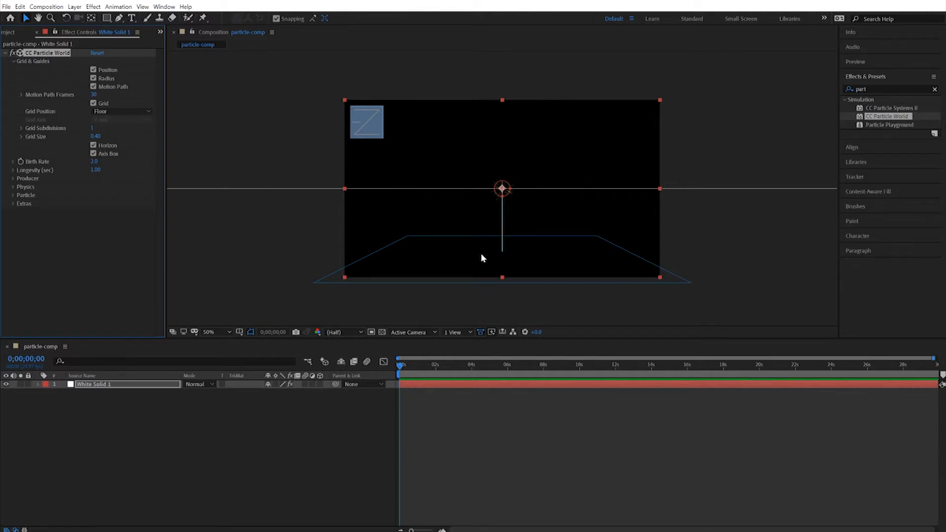
{"action": "left_click", "coordinate": [14, 60]}
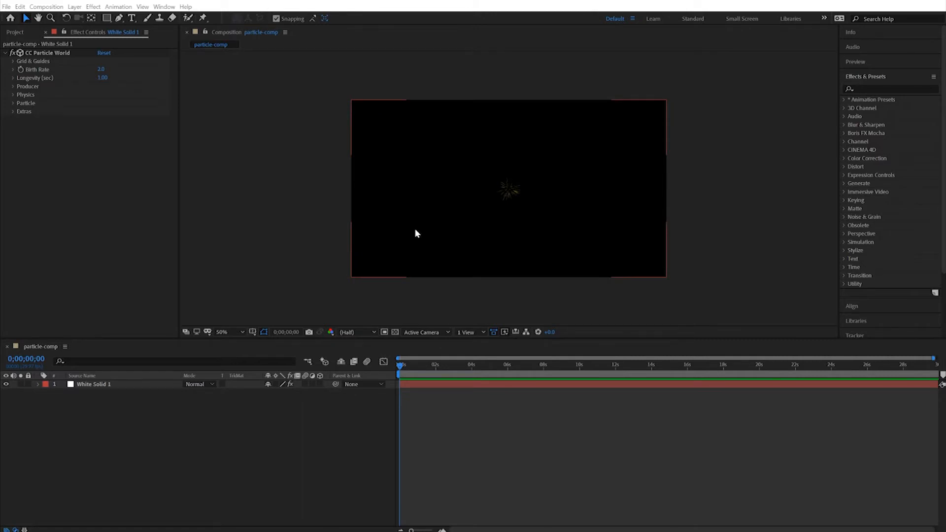
Preview the particle animation from the start and raise the Birth Rate to about 31.7.
{"action": "left_click", "coordinate": [397, 368]}
{"action": "key", "text": "space"}
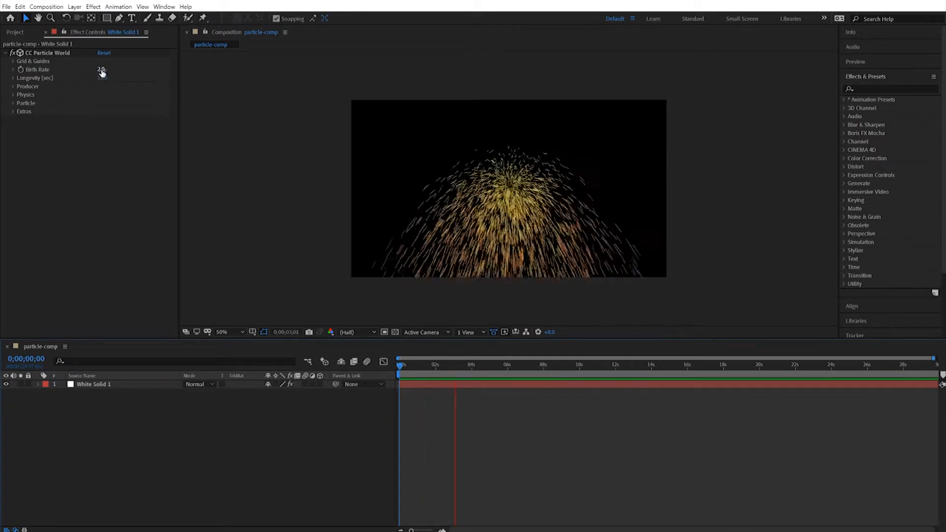
{"action": "left_click_drag", "start_coordinate": [101, 70], "coordinate": [123, 71]}
{"action": "left_click_drag", "start_coordinate": [235, 118], "coordinate": [492, 149]}
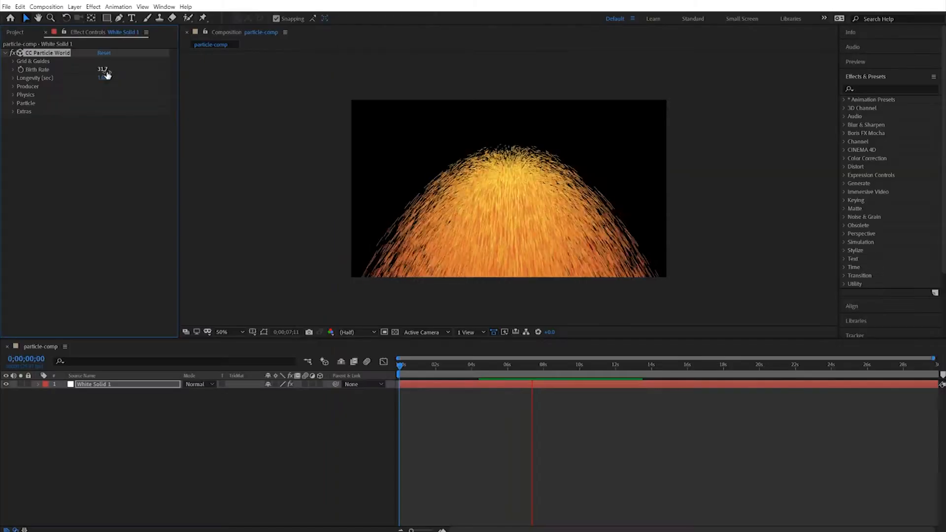
Lower the Birth Rate to 0.3 and replay the animation from the start.
{"action": "left_click_drag", "start_coordinate": [107, 74], "coordinate": [30, 70]}
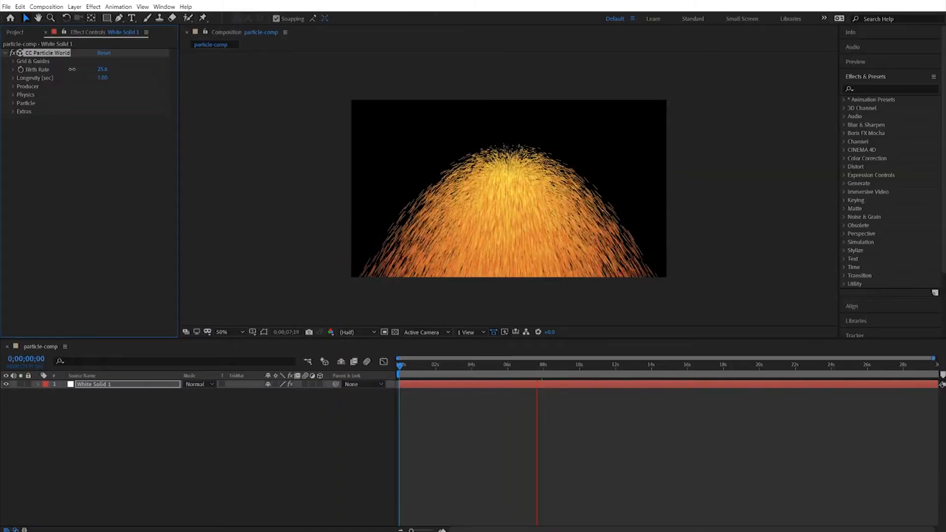
{"action": "left_click_drag", "start_coordinate": [95, 70], "coordinate": [48, 76]}
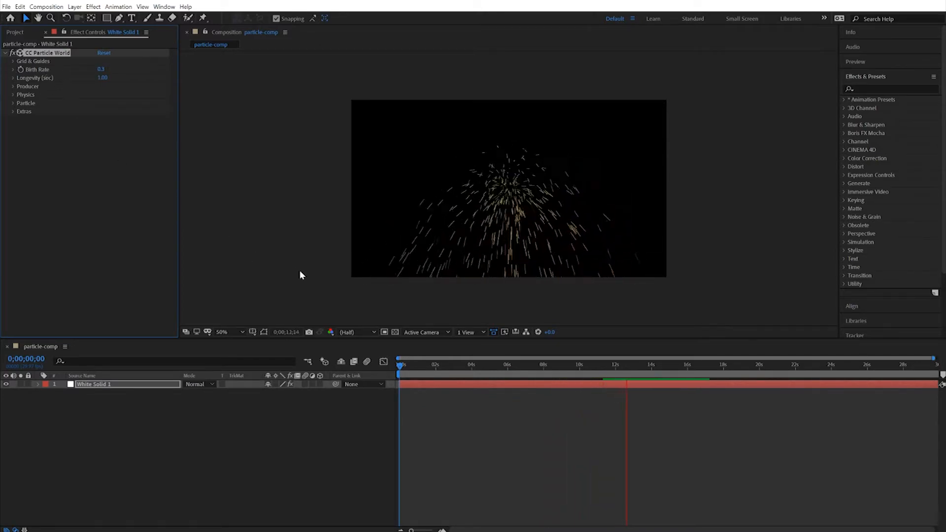
{"action": "left_click_drag", "start_coordinate": [567, 365], "coordinate": [369, 365]}
{"action": "key", "text": "space"}
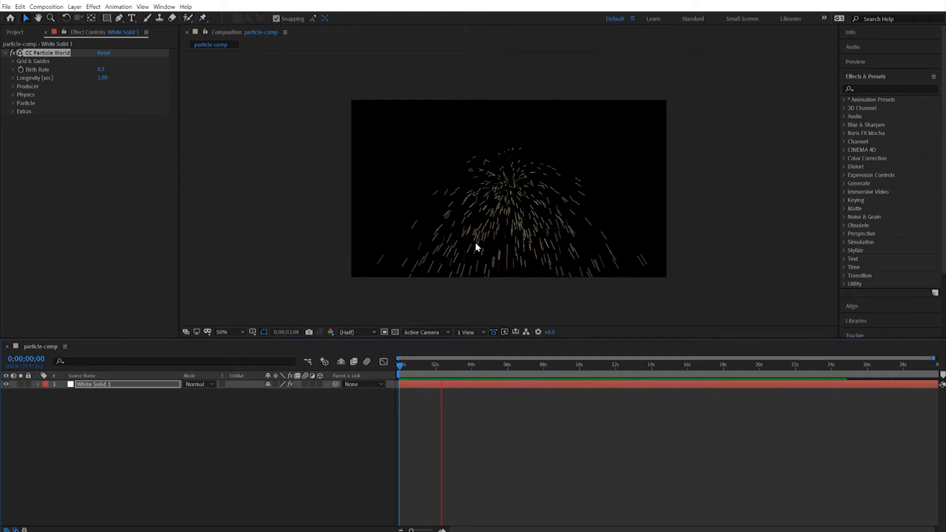
Raise the Birth Rate to 15.4 and replay the animation from the start.
{"action": "left_click_drag", "start_coordinate": [101, 69], "coordinate": [211, 97]}
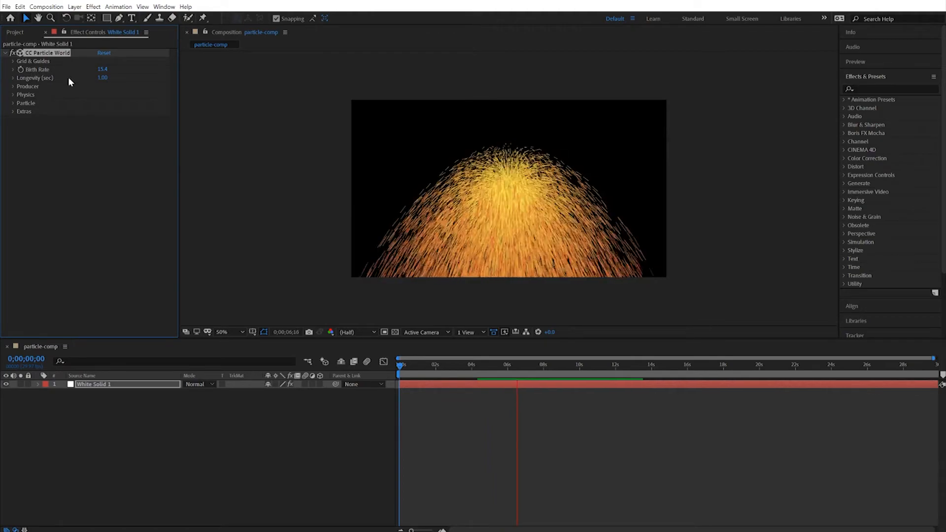
{"action": "left_click_drag", "start_coordinate": [526, 366], "coordinate": [382, 365]}
{"action": "key", "text": "space"}
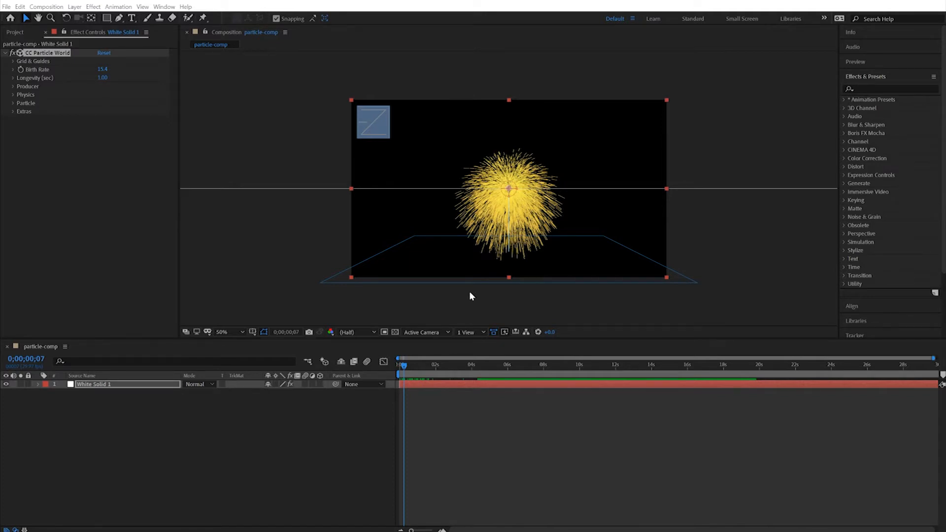
{"action": "left_click", "coordinate": [397, 365]}
{"action": "key", "text": "space"}
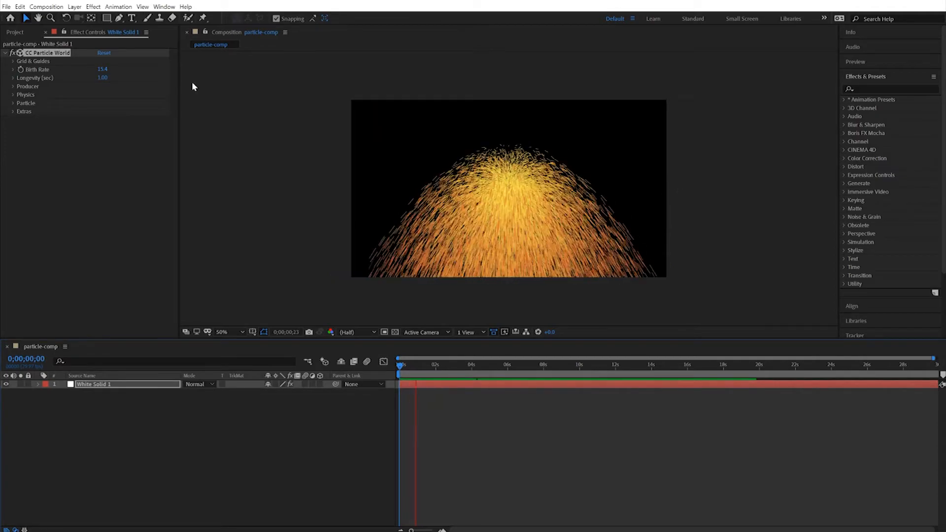
Set the Birth Rate to 5.6 and restart the preview.
{"action": "left_click_drag", "start_coordinate": [102, 69], "coordinate": [71, 72]}
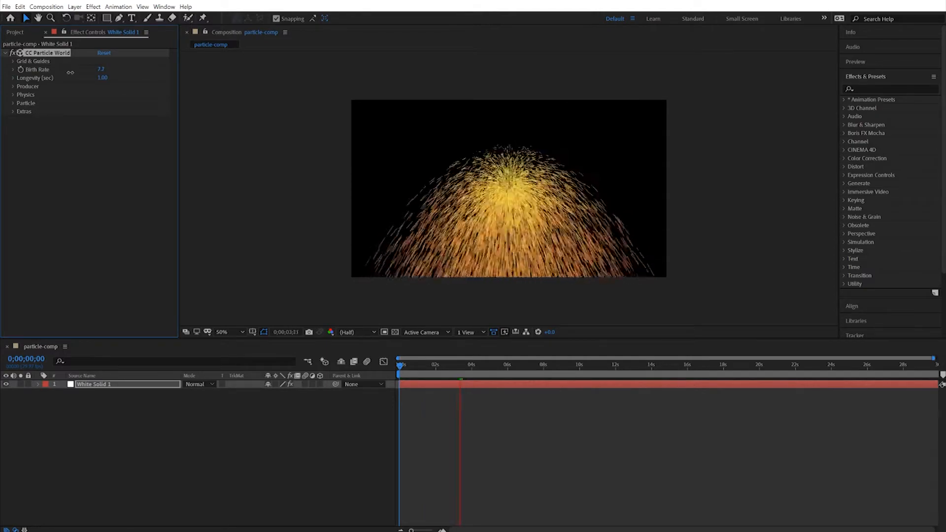
{"action": "left_click_drag", "start_coordinate": [102, 72], "coordinate": [94, 72]}
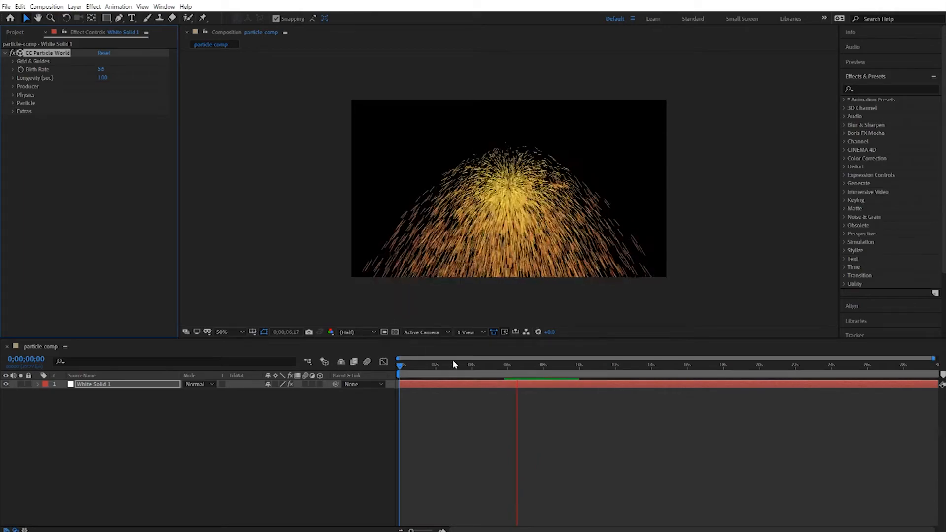
{"action": "key", "text": "space"}
{"action": "key", "text": "space"}
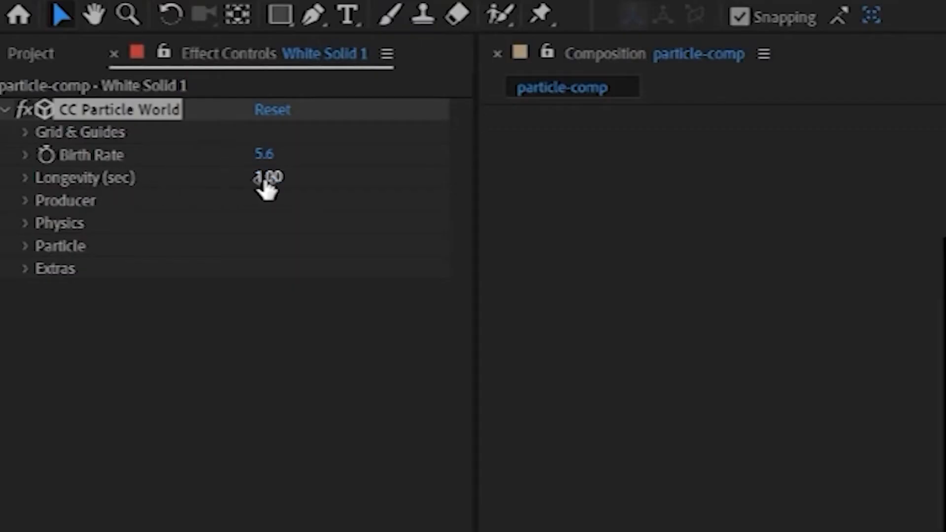
Try a particle Longevity of 0.03 seconds and settle on 0.42 seconds.
{"action": "left_click_drag", "start_coordinate": [278, 192], "coordinate": [256, 181]}
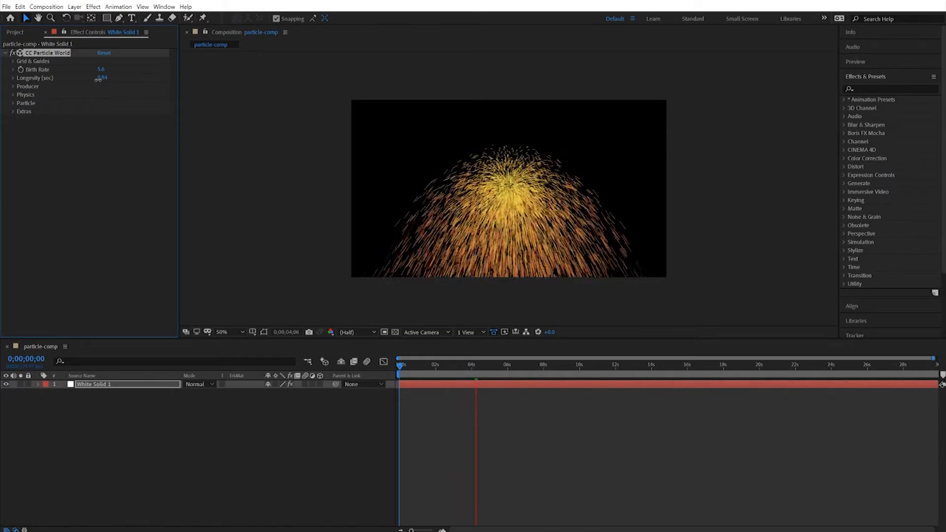
{"action": "left_click_drag", "start_coordinate": [98, 79], "coordinate": [66, 85]}
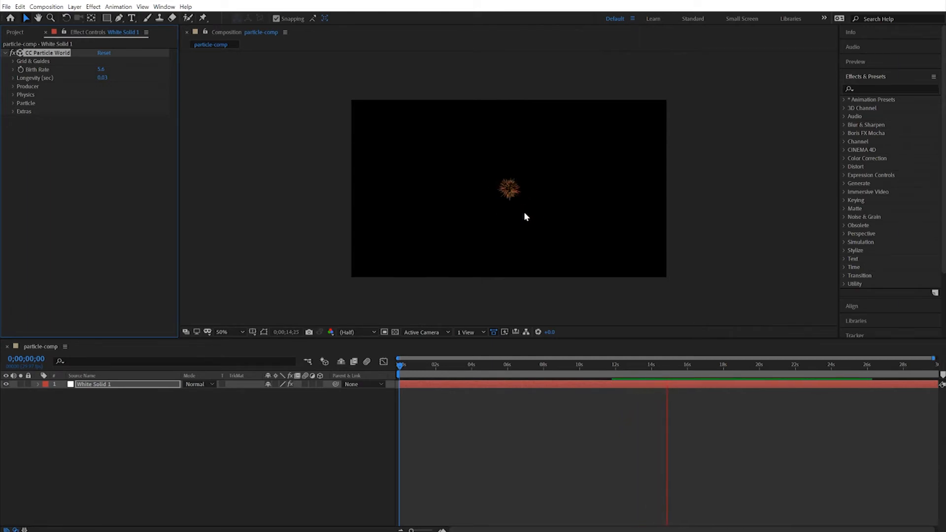
{"action": "left_click_drag", "start_coordinate": [102, 77], "coordinate": [123, 118]}
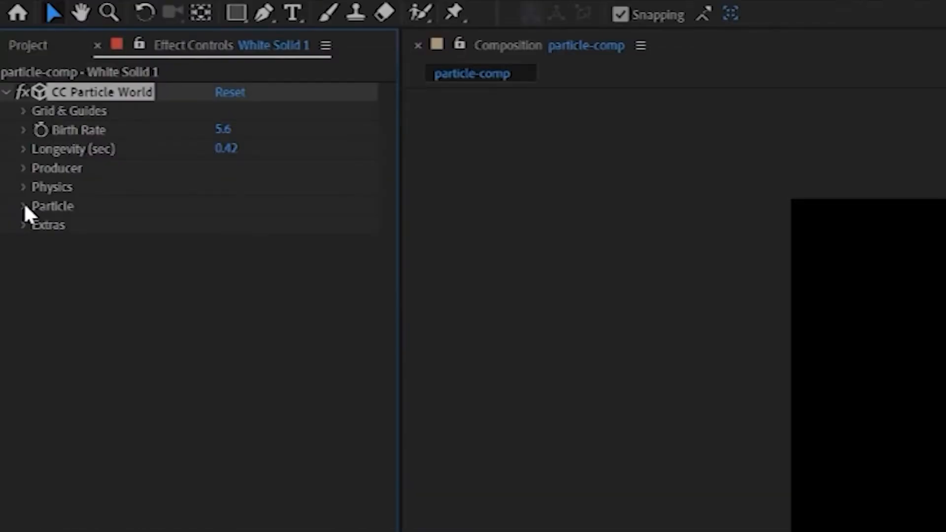
Expand the Particle settings and set the Birth Color to near-white F5F5F5.
{"action": "left_click", "coordinate": [22, 207]}
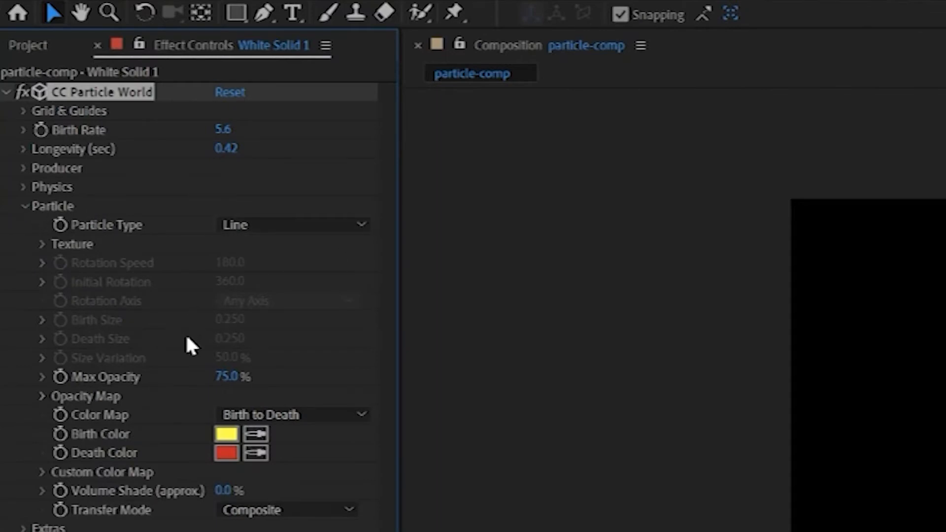
{"action": "left_click", "coordinate": [226, 434]}
{"action": "left_click", "coordinate": [26, 531]}
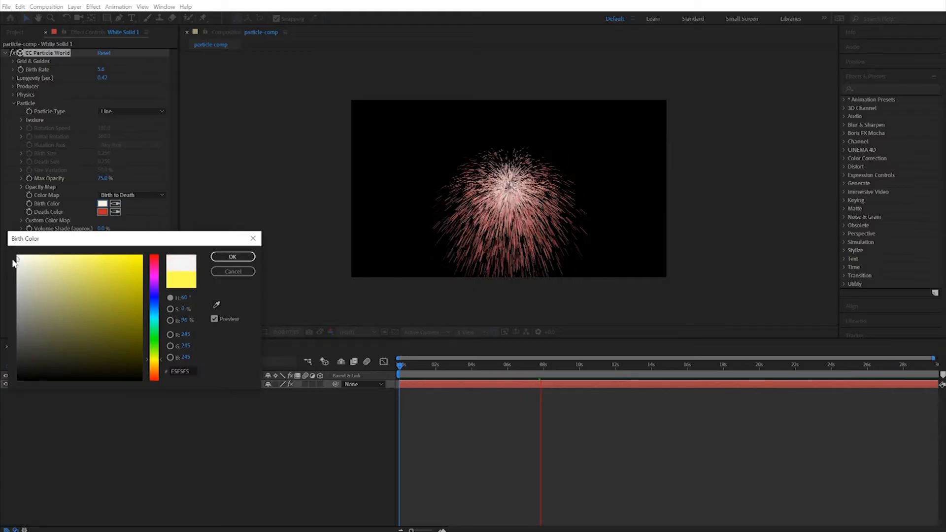
{"action": "left_click", "coordinate": [231, 257]}
Set the particles' Death Color to bright blue 007AFF.
{"action": "left_click", "coordinate": [102, 212]}
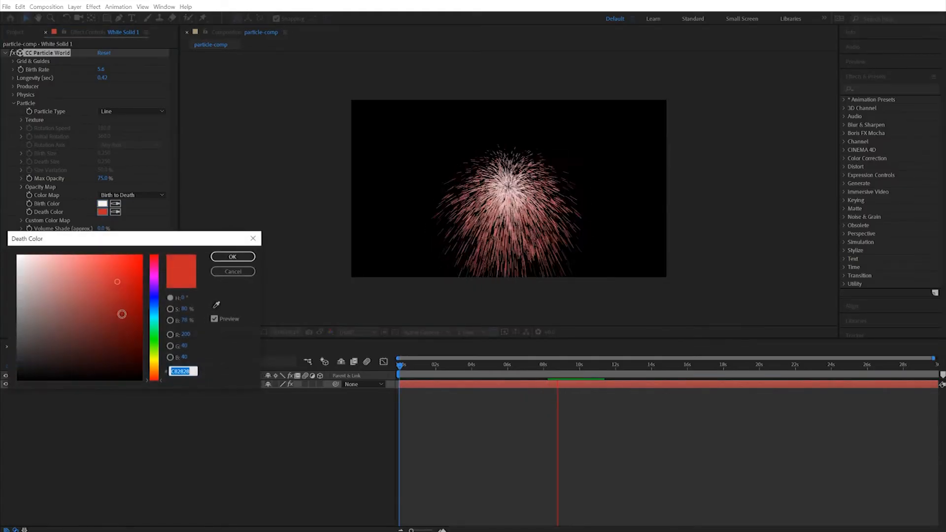
{"action": "left_click", "coordinate": [154, 307]}
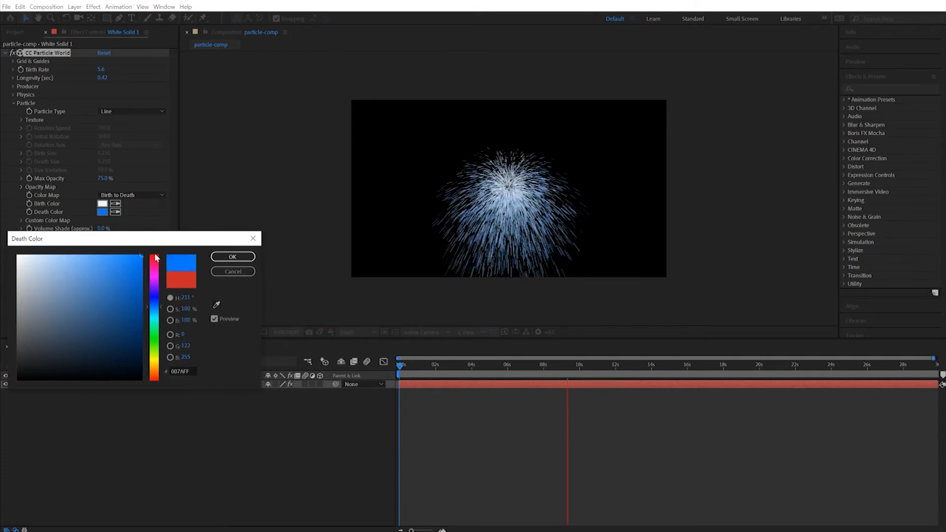
{"action": "left_click", "coordinate": [236, 258]}
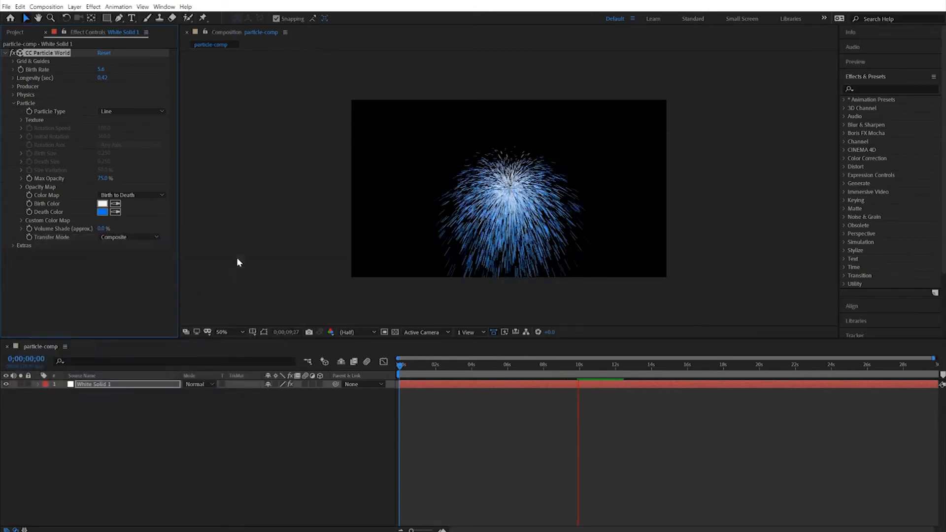
Try dark blue 003E82 as the particles' Birth Color.
{"action": "left_click", "coordinate": [102, 204]}
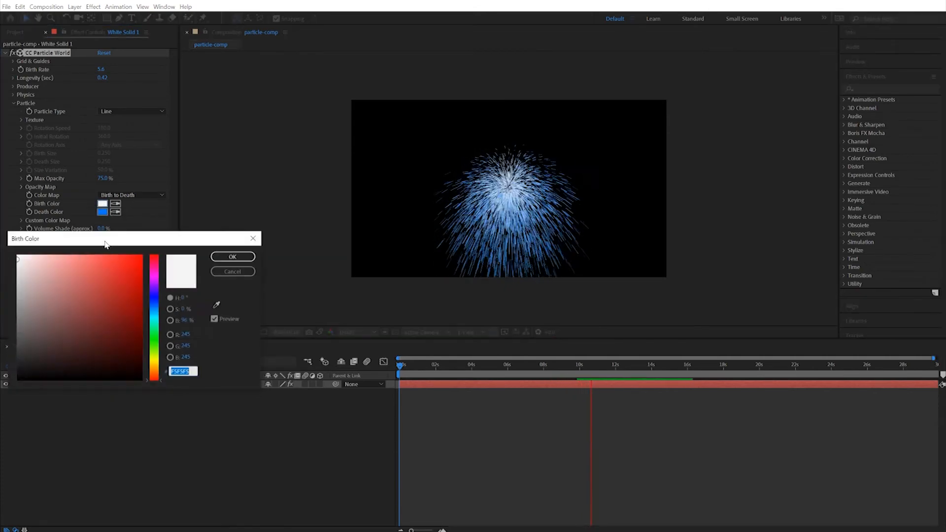
{"action": "left_click", "coordinate": [155, 308]}
{"action": "left_click", "coordinate": [141, 317]}
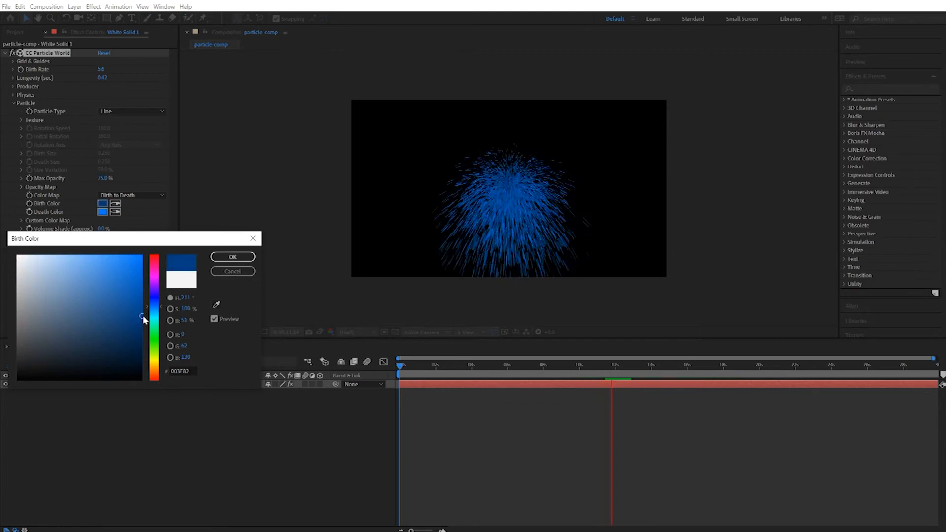
{"action": "left_click", "coordinate": [231, 258]}
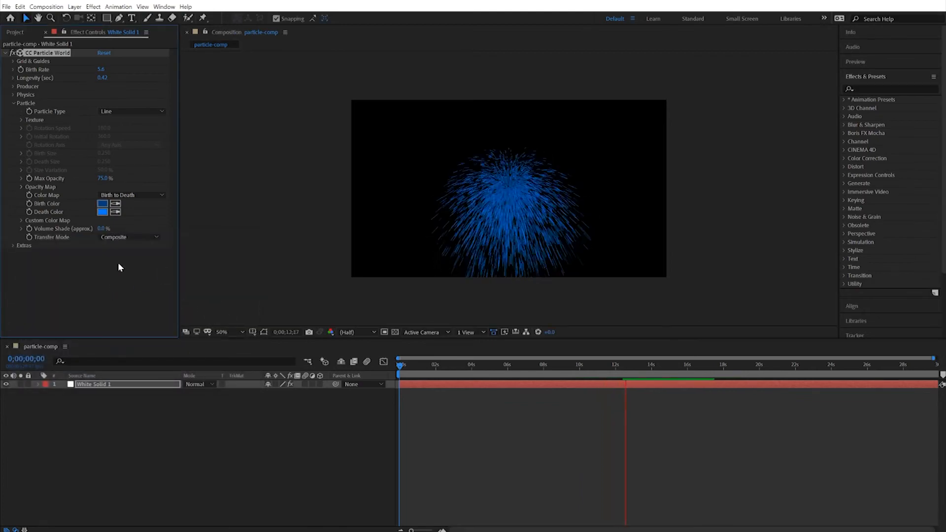
Set the particles' Birth Color to white.
{"action": "left_click", "coordinate": [105, 205]}
{"action": "left_click", "coordinate": [18, 257]}
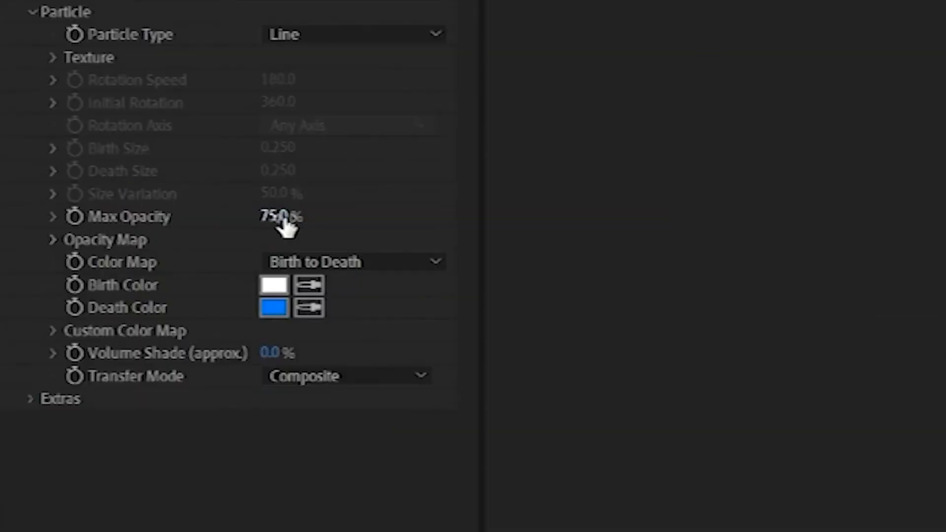
Preview the particles at a very low Max Opacity and set it to 100%.
{"action": "left_click_drag", "start_coordinate": [296, 215], "coordinate": [181, 221]}
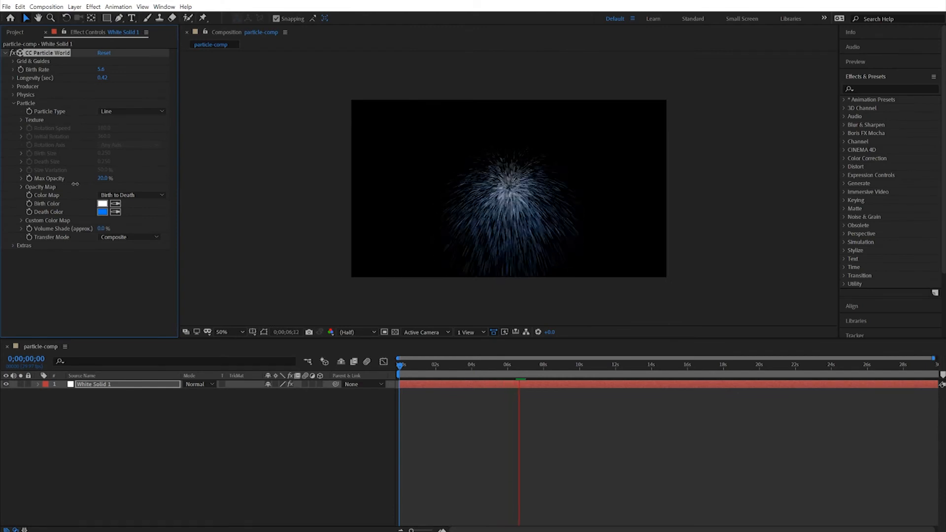
{"action": "left_click_drag", "start_coordinate": [74, 184], "coordinate": [70, 184]}
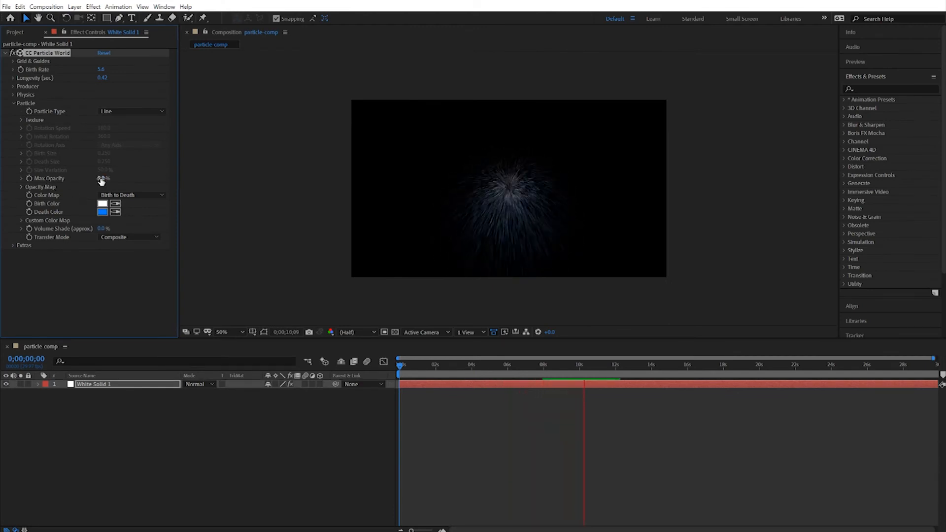
{"action": "left_click_drag", "start_coordinate": [101, 183], "coordinate": [170, 183]}
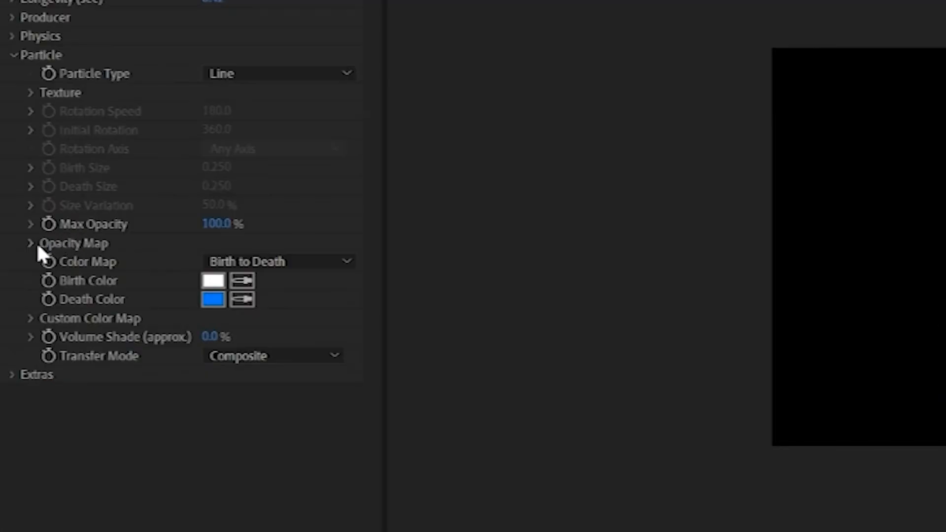
Expand the Opacity Map and draw a curve that peaks early in the particle's life and fades to zero at its end.
{"action": "left_click", "coordinate": [30, 243]}
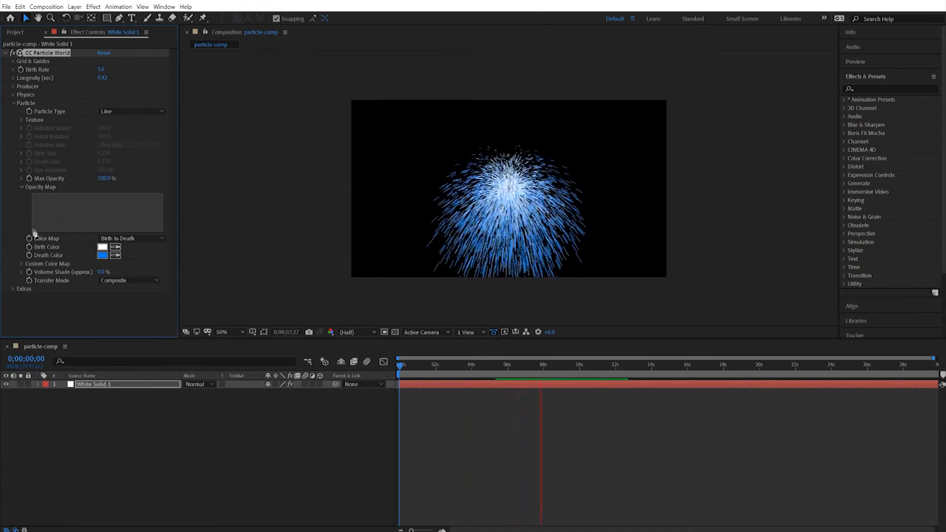
{"action": "mouse_move", "coordinate": [33, 233]}
{"action": "left_mouse_down"}
{"action": "mouse_move", "coordinate": [54, 215]}
{"action": "mouse_move", "coordinate": [71, 229]}
{"action": "mouse_move", "coordinate": [98, 210]}
{"action": "mouse_move", "coordinate": [115, 228]}
{"action": "mouse_move", "coordinate": [136, 210]}
{"action": "mouse_move", "coordinate": [173, 241]}
{"action": "left_mouse_up"}
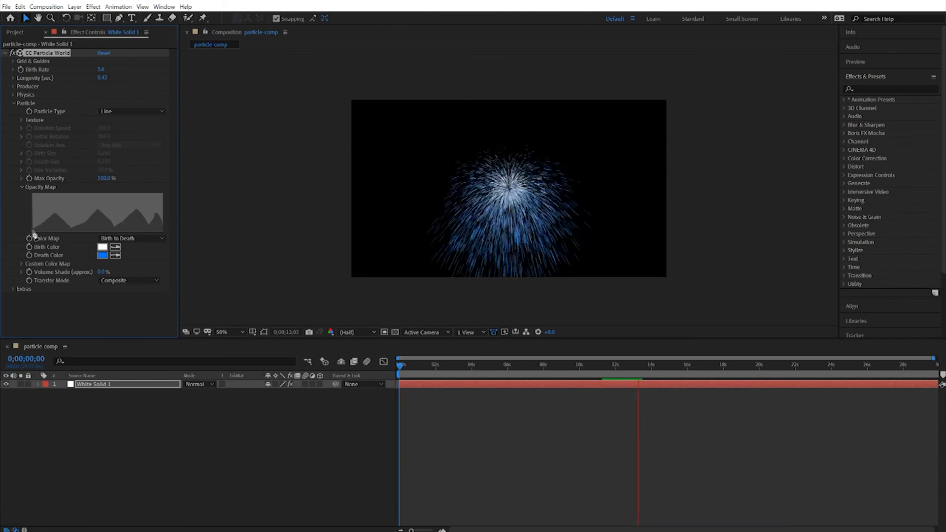
{"action": "mouse_move", "coordinate": [61, 206]}
{"action": "left_mouse_down"}
{"action": "mouse_move", "coordinate": [62, 197]}
{"action": "mouse_move", "coordinate": [183, 249]}
{"action": "left_mouse_up"}
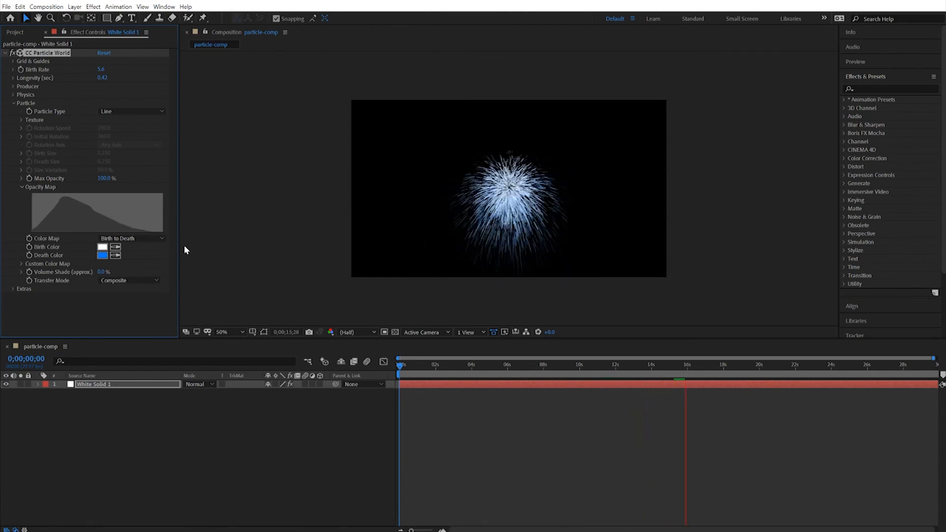